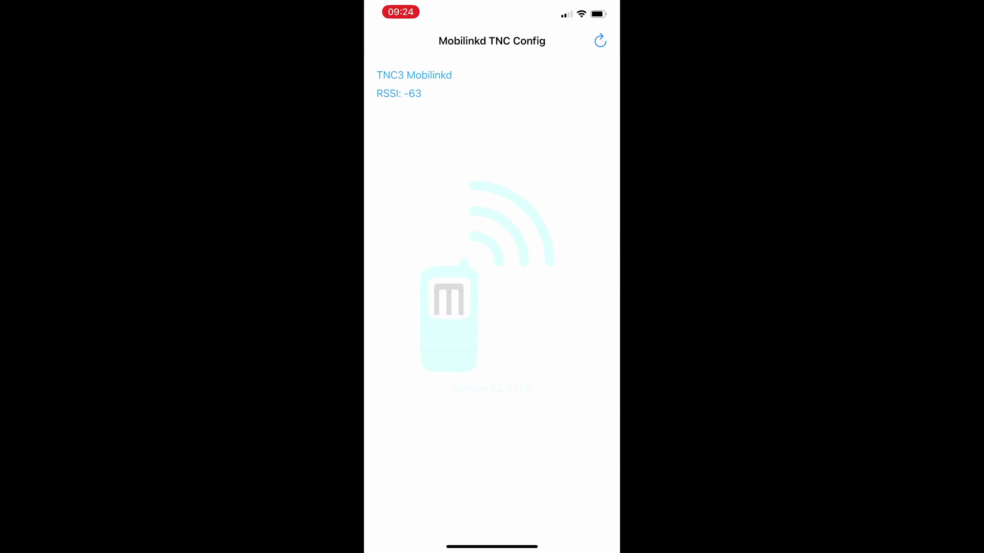
Step: Connect to the TNC3 and check its audio input level at gain 0, twist 4dB
{"action": "left_click", "coordinate": [415, 83]}
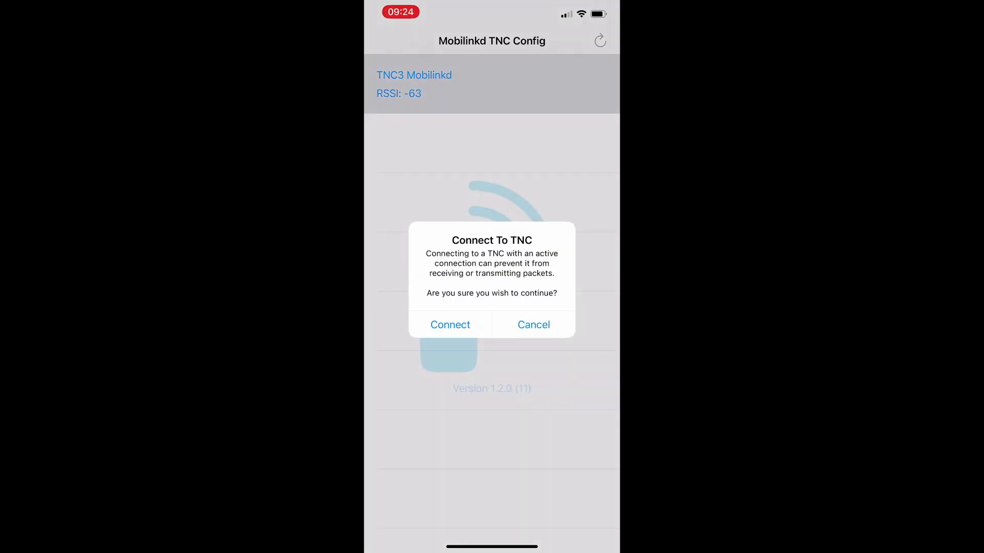
{"action": "left_click", "coordinate": [451, 323]}
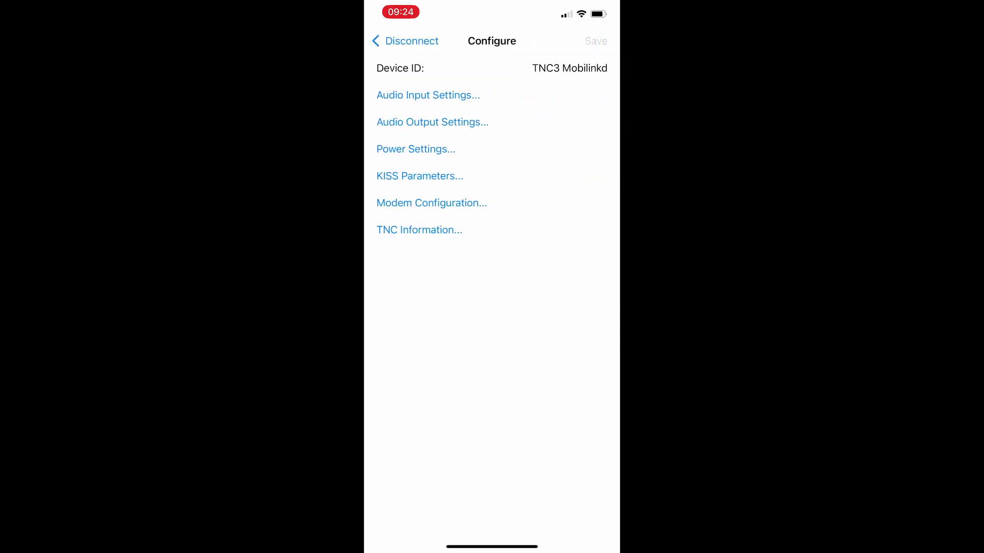
{"action": "left_click", "coordinate": [428, 95]}
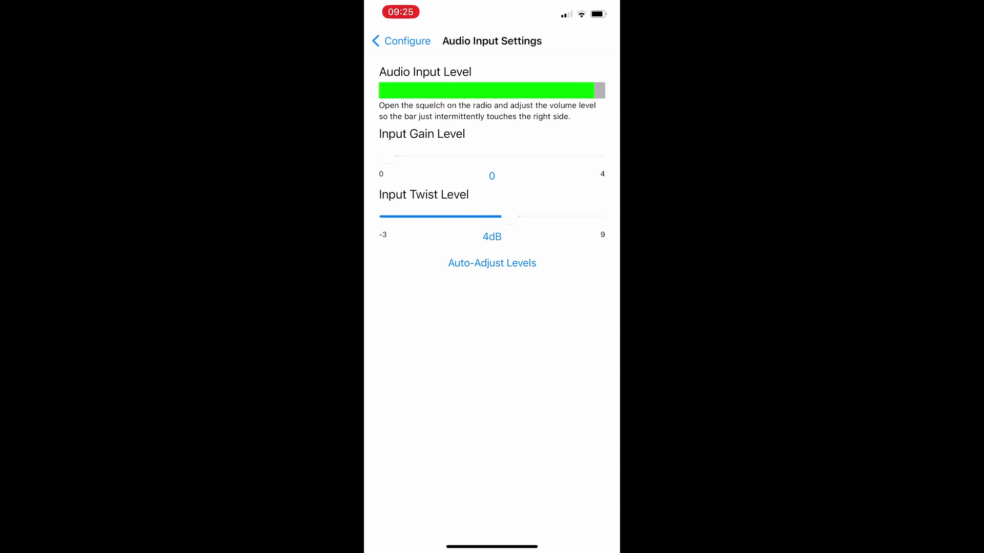
{"action": "left_click", "coordinate": [401, 41]}
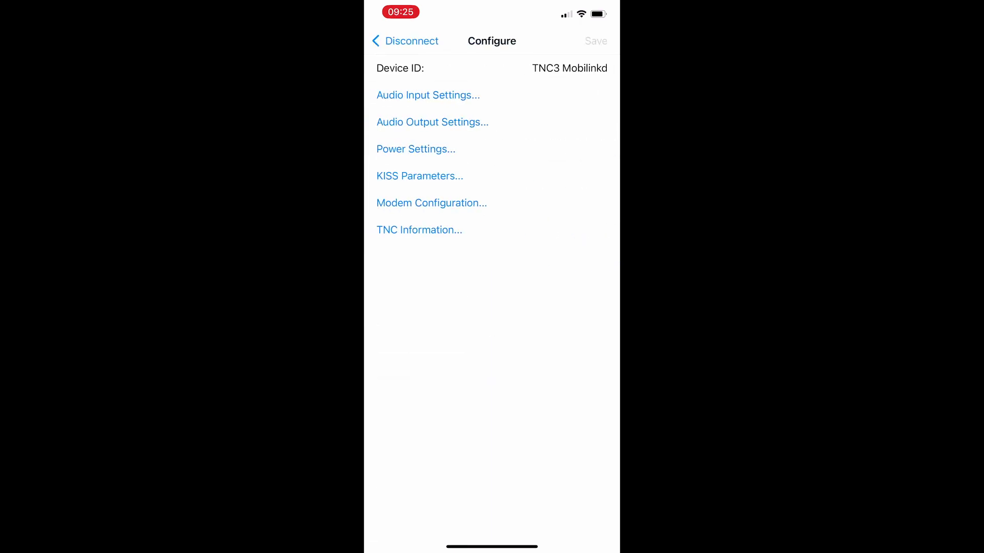
{"action": "left_click", "coordinate": [431, 121]}
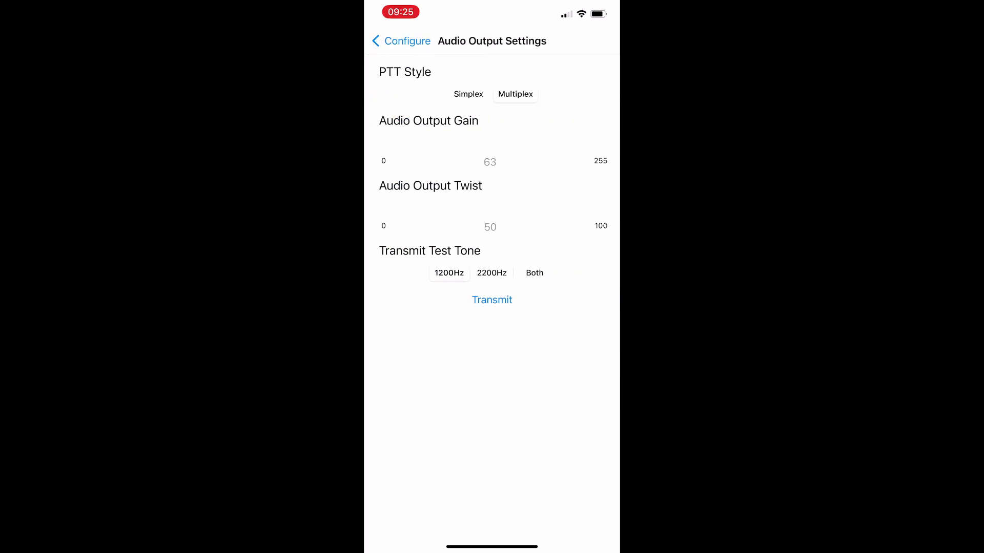
{"action": "left_click", "coordinate": [401, 41]}
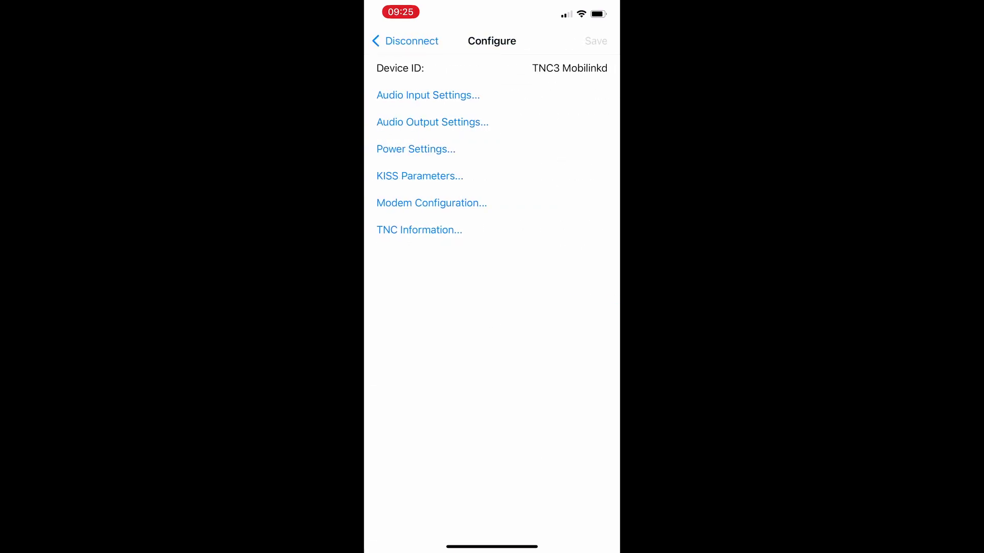
{"action": "left_click", "coordinate": [404, 41]}
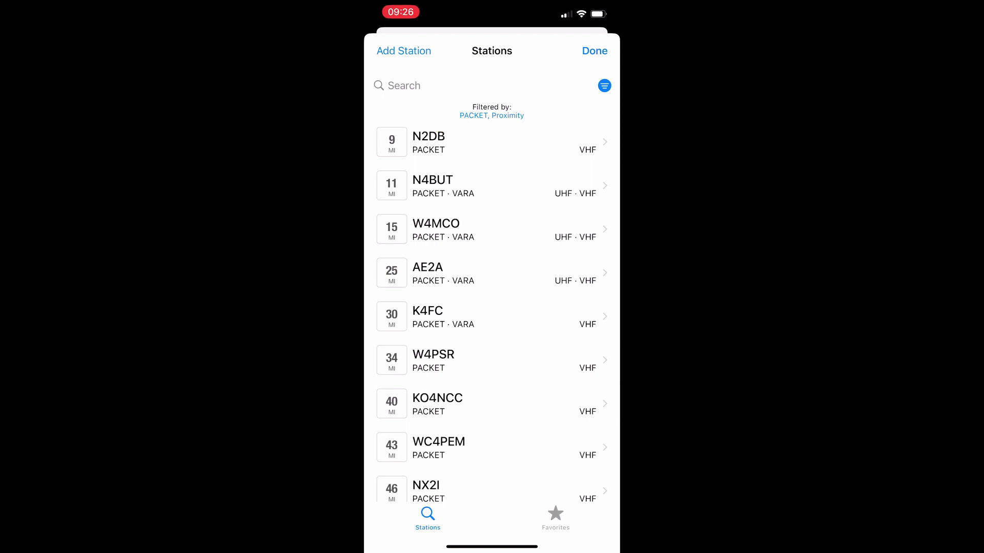
{"action": "left_click", "coordinate": [492, 142]}
{"action": "left_click", "coordinate": [412, 274]}
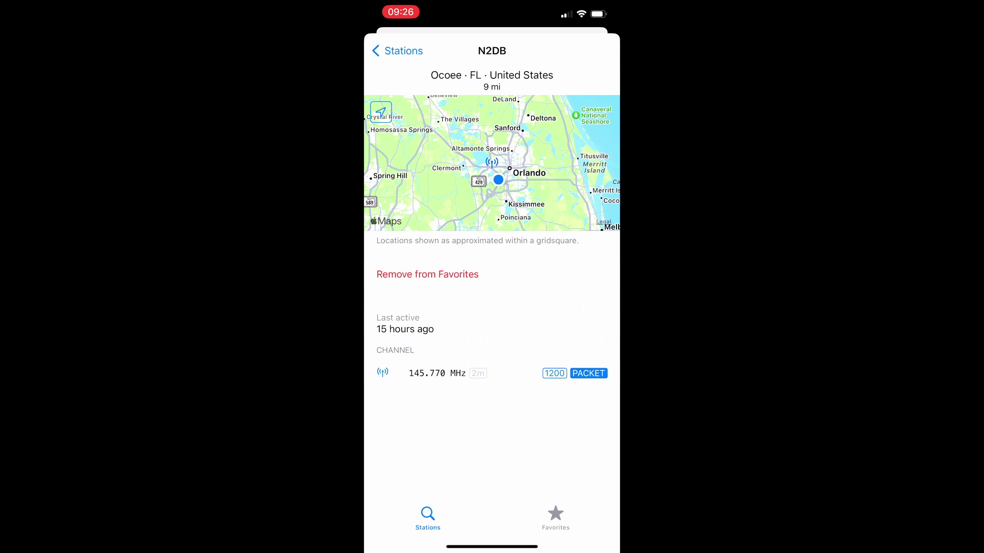
{"action": "left_click", "coordinate": [398, 50]}
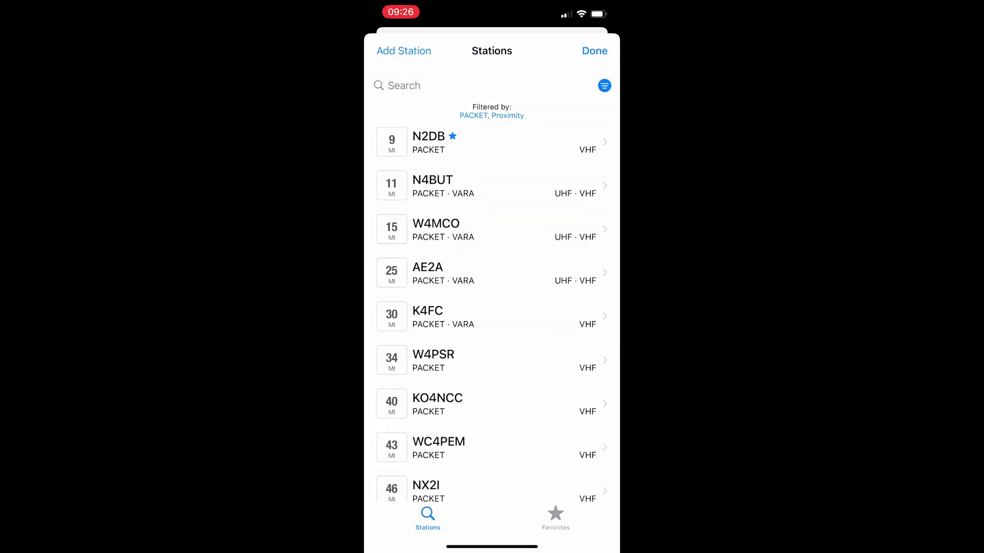
{"action": "left_click", "coordinate": [595, 51]}
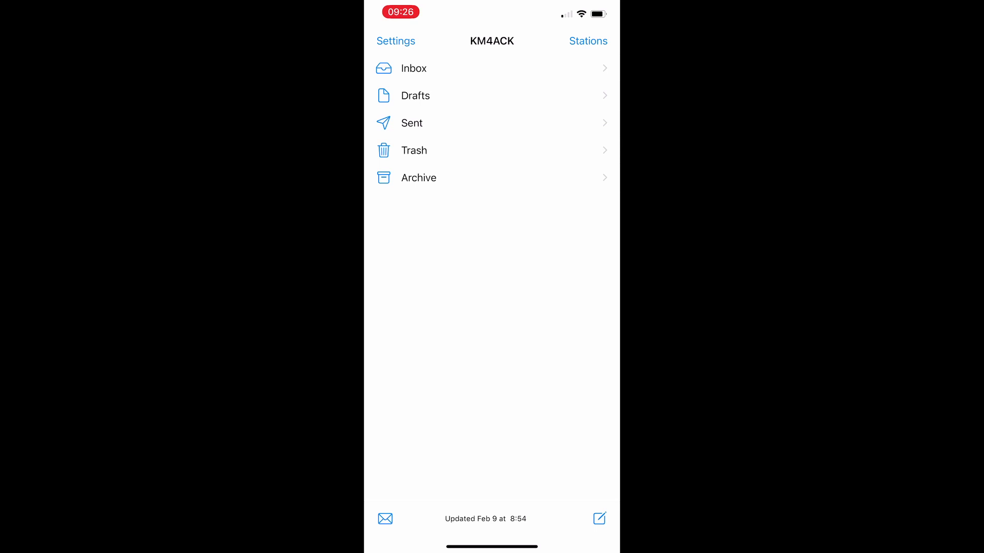
Step: Choose favourite packet gateway N2DB-10 on 145.770 MHz for the connection
{"action": "left_click", "coordinate": [386, 518]}
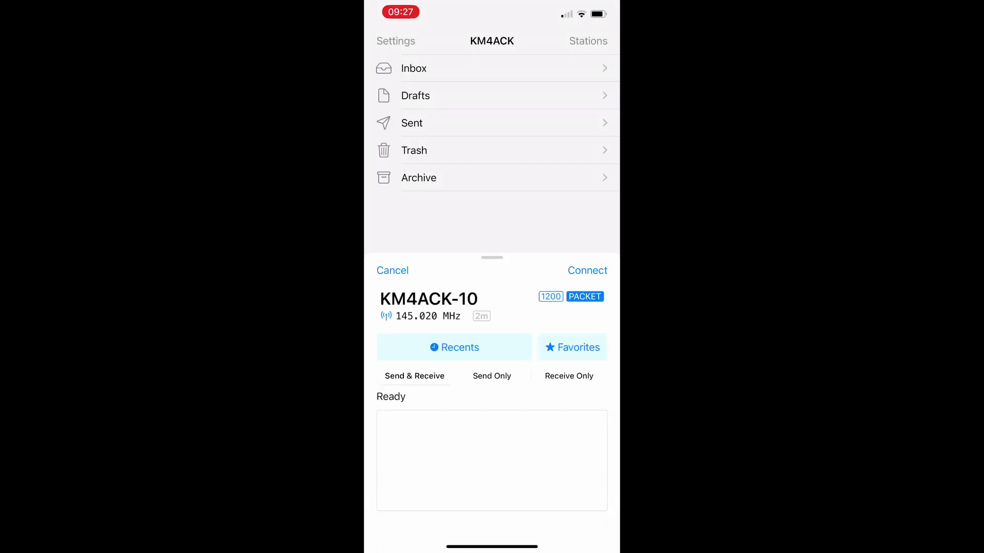
{"action": "left_click", "coordinate": [572, 347]}
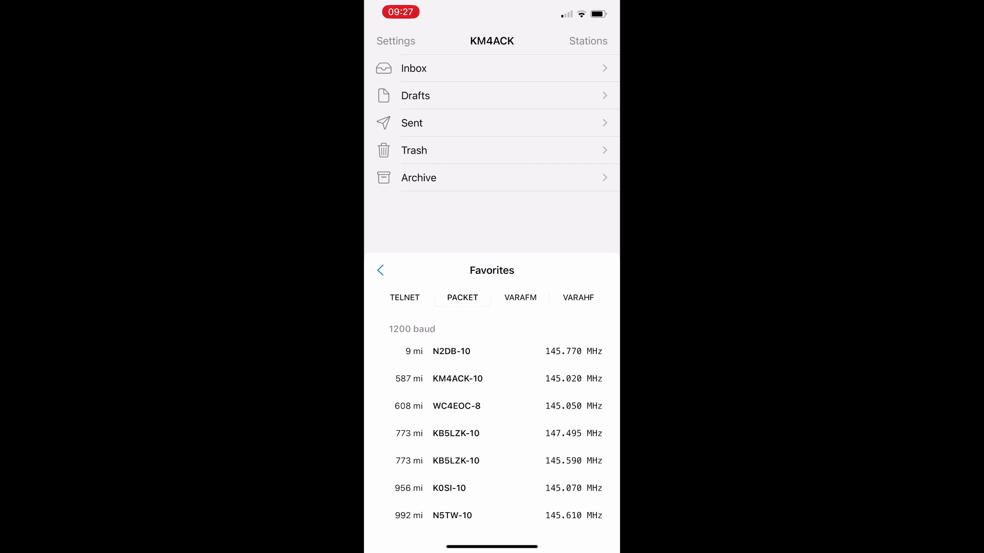
{"action": "left_click", "coordinate": [452, 351]}
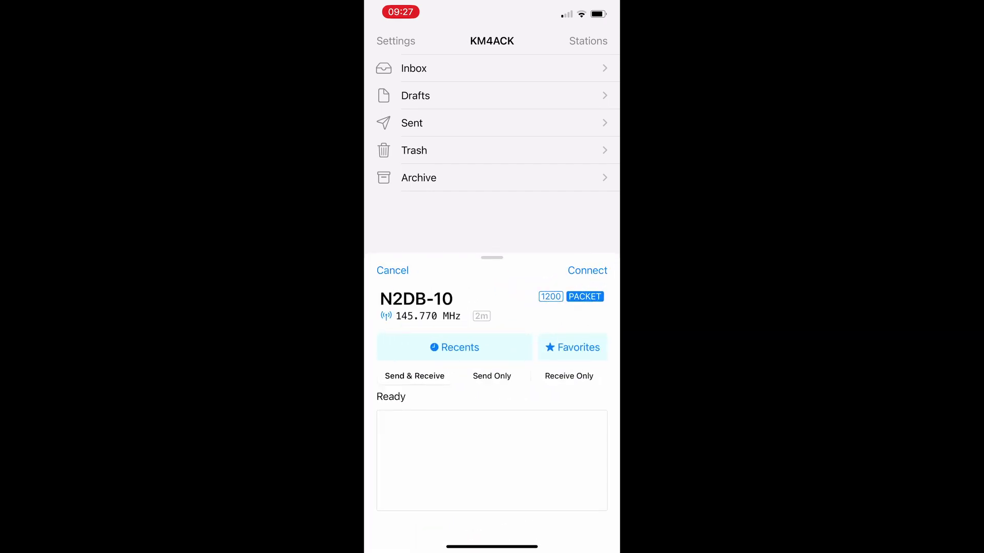
Step: Start the packet connection to N2DB-10 via the TNC3
{"action": "left_click", "coordinate": [588, 270]}
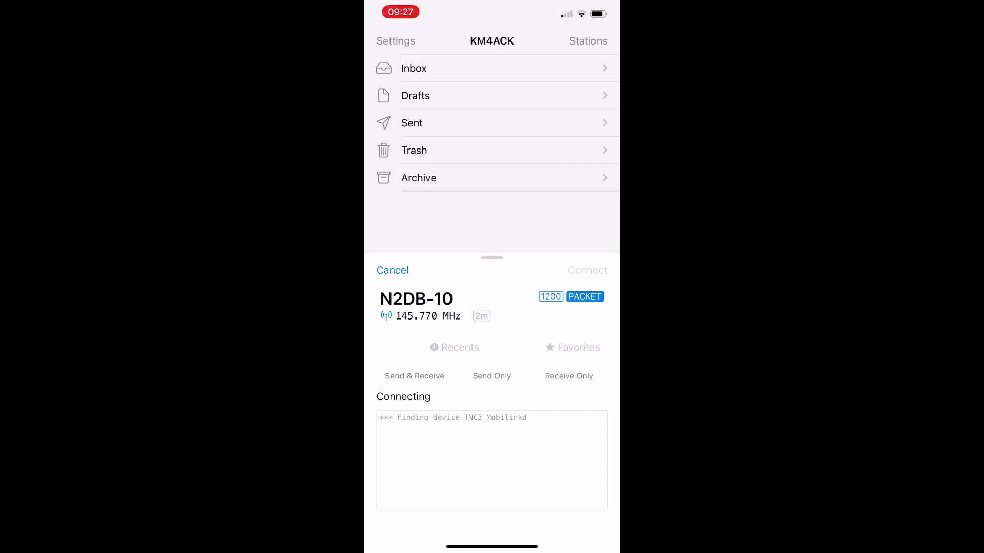